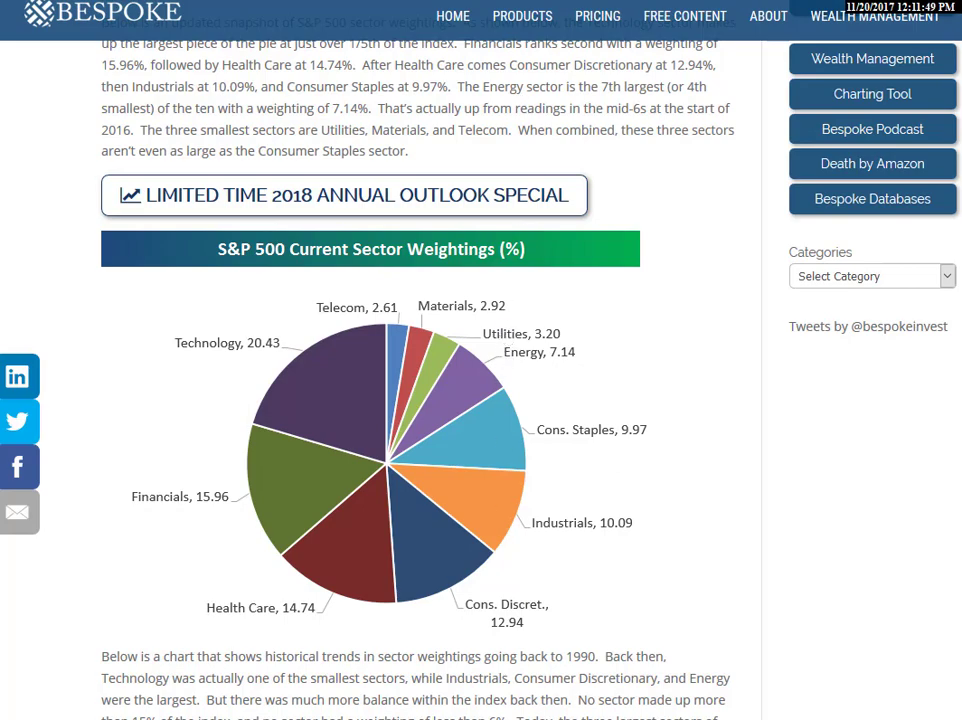
Switch to the charting program and move the $SPX sector holdings watchlist onto the QQQ versus XLK daily chart
key(alt+Tab)
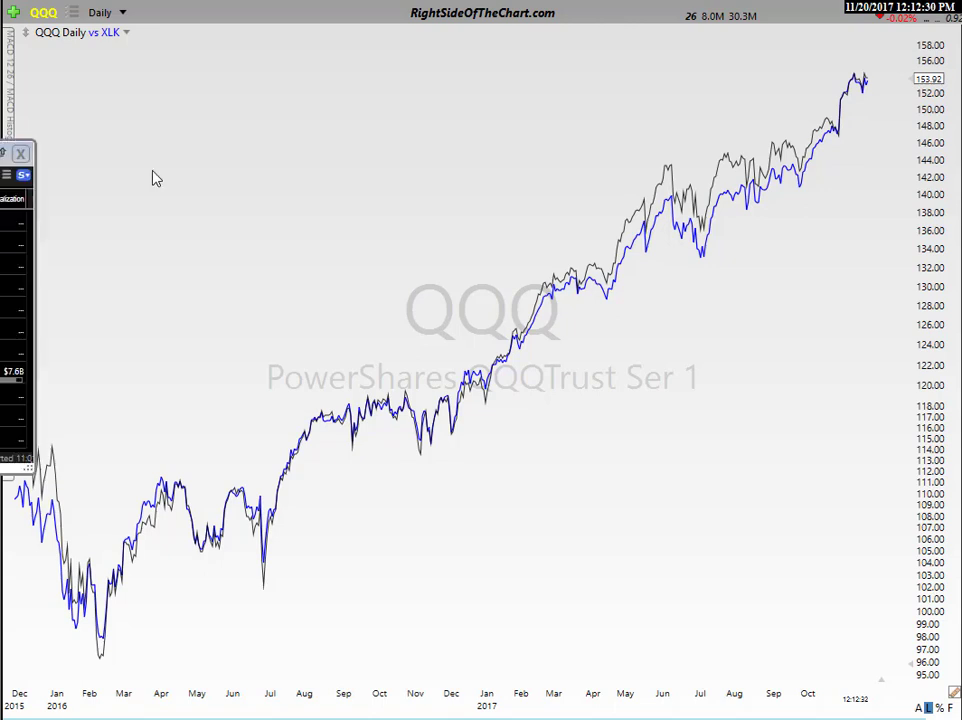
drag(77, 174, 268, 174)
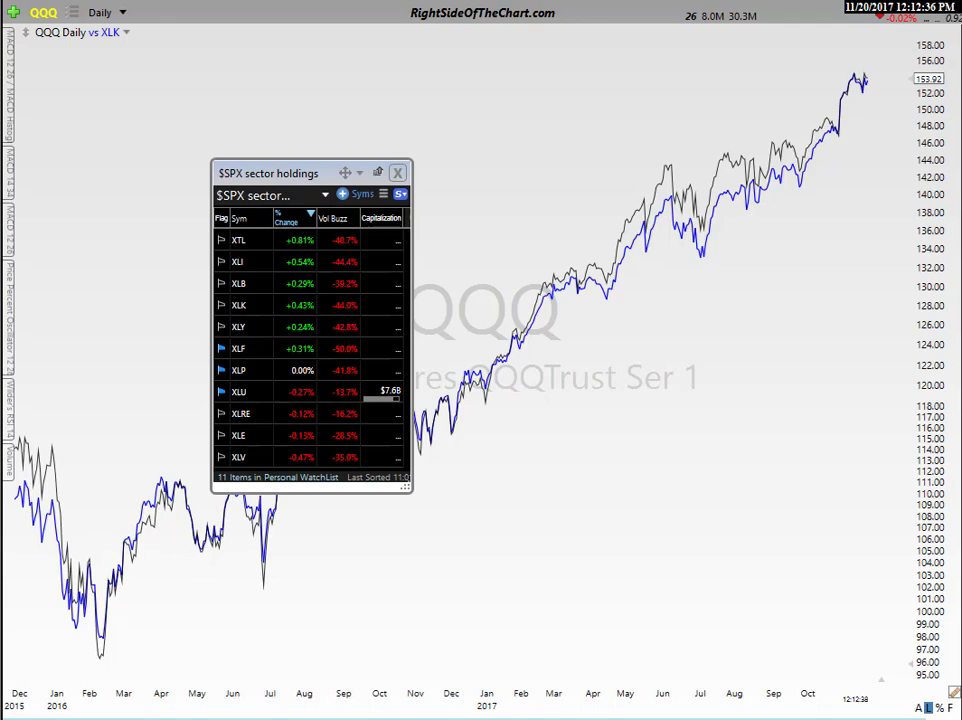
key(alt+Tab)
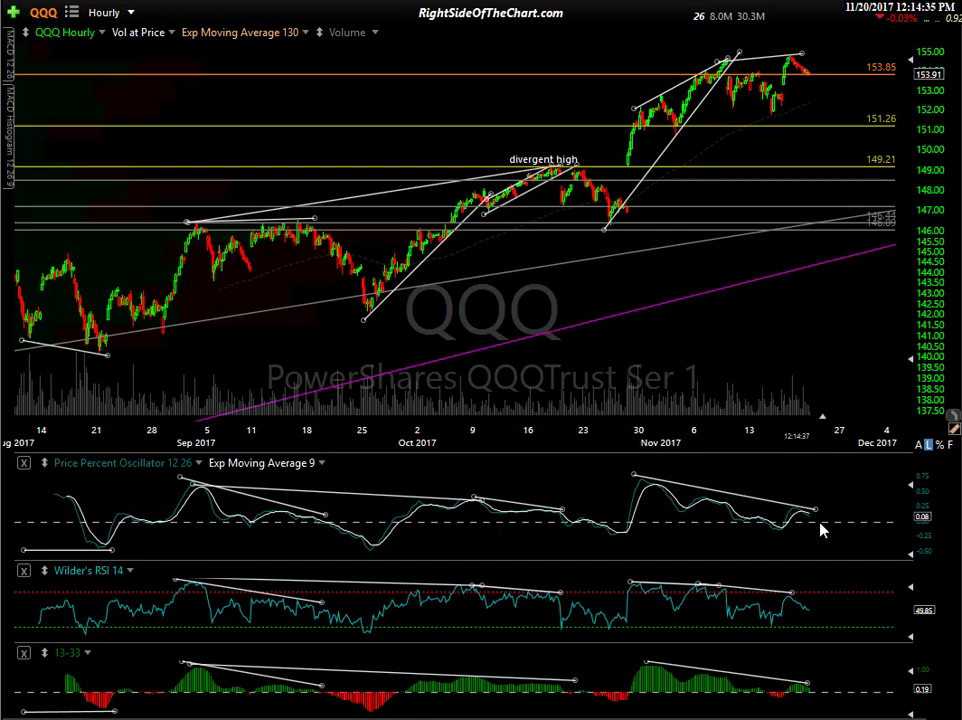
Examine the recent price action around the 153.85 line and the Price Percent Oscillator on the hourly QQQ chart
click(787, 517)
click(801, 517)
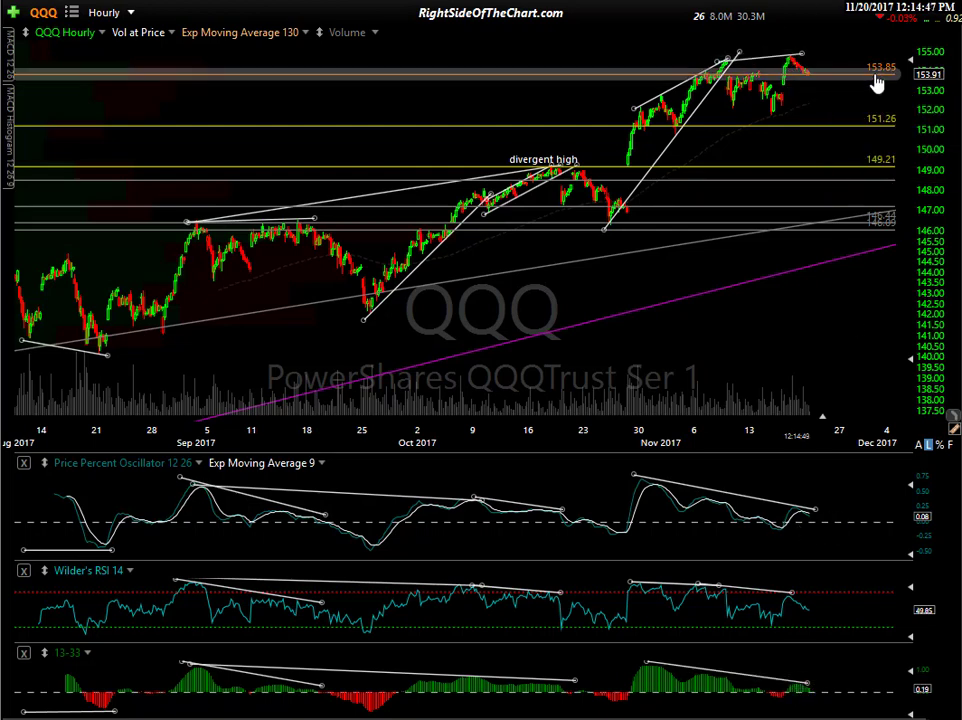
mouse_move(878, 80)
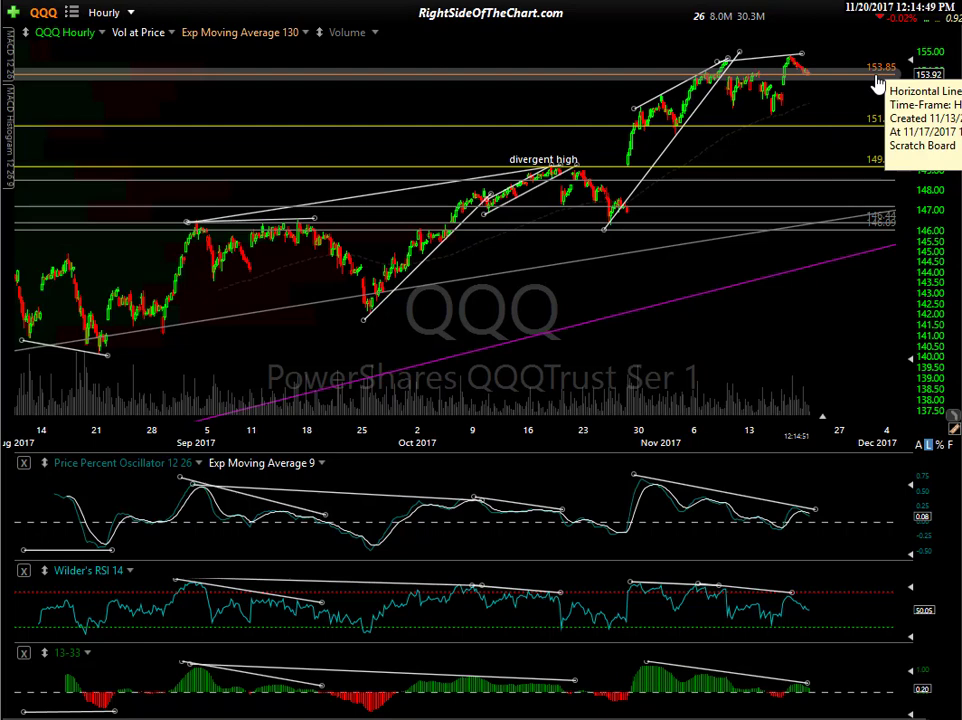
scroll(830, 111, up, 1)
scroll(830, 111, up, 1)
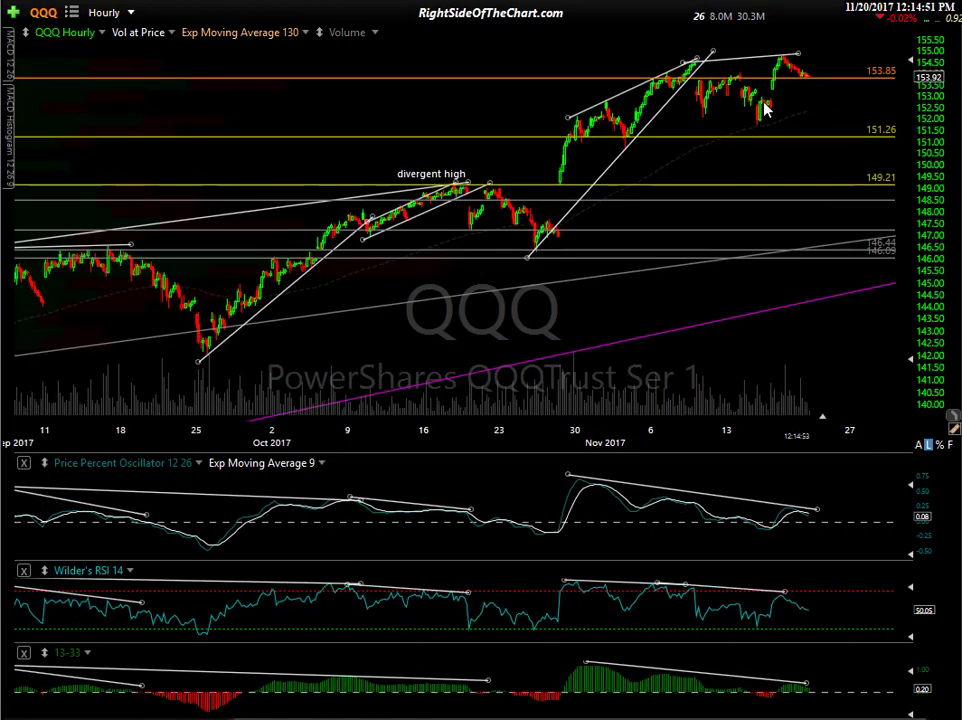
mouse_move(784, 68)
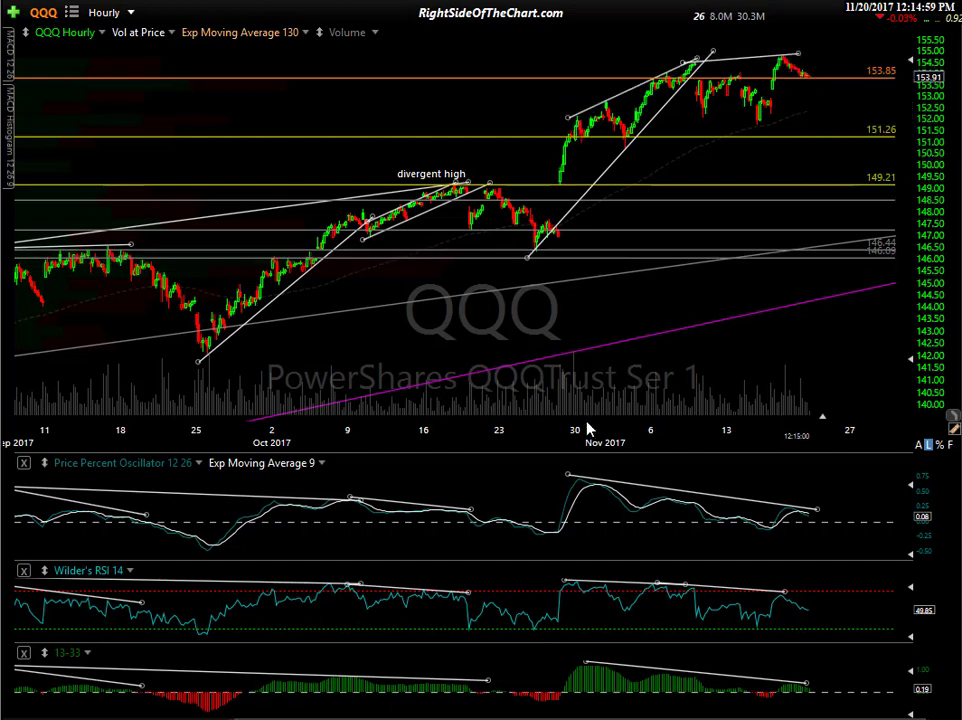
Lower the upper yellow horizontal support line on the hourly QQQ chart to 151.20
drag(577, 136, 589, 165)
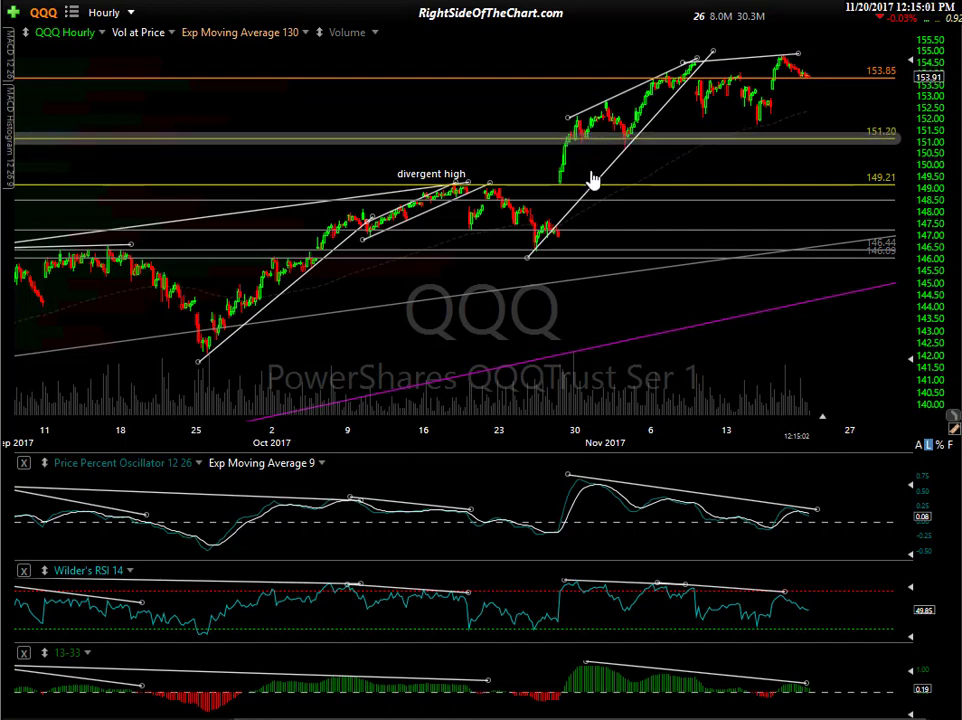
drag(592, 375, 585, 391)
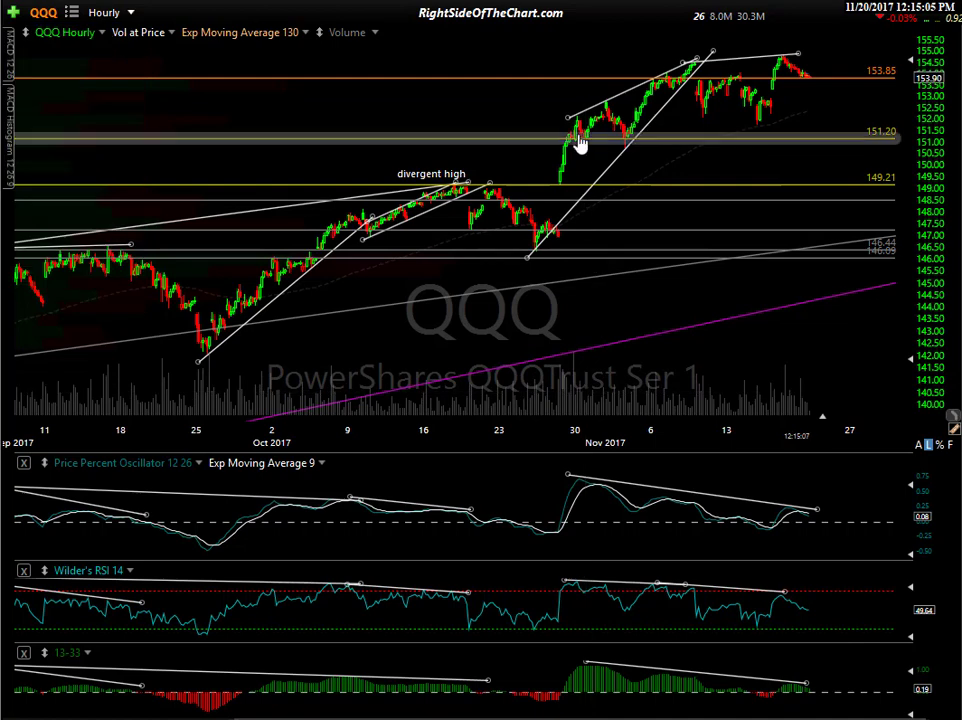
click(693, 76)
click(740, 101)
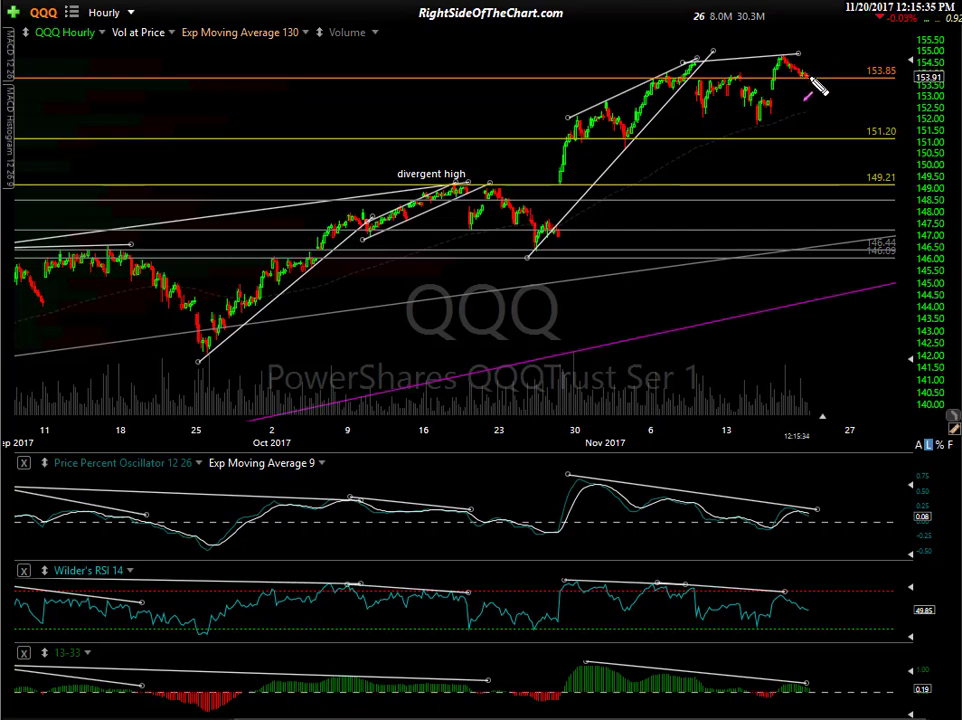
Draw rising arrows from the latest QQQ price and PPO, mark the November divergence starts on all three indicators, and clear the annotations
mouse_move(806, 74)
mouse_down()
mouse_move(838, 42)
mouse_move(843, 50)
mouse_up()
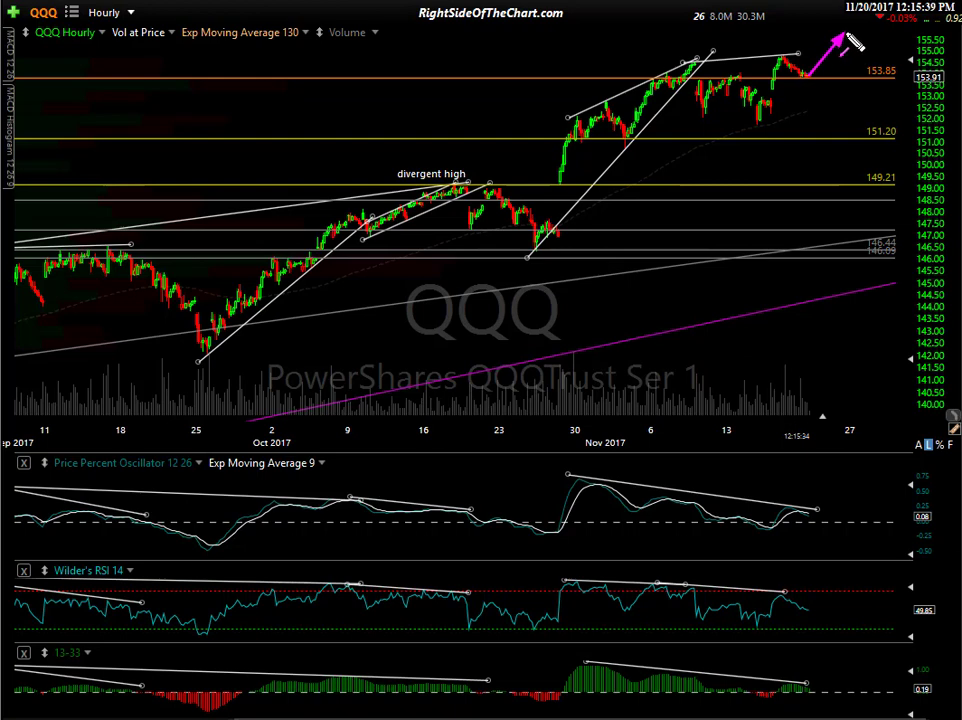
drag(806, 498, 845, 456)
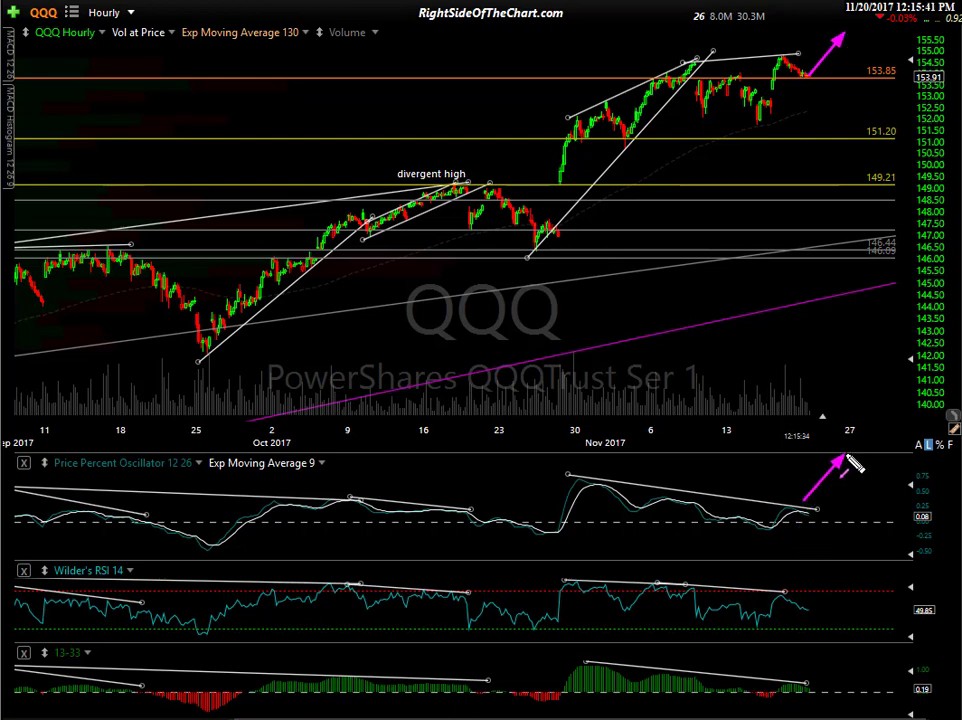
drag(568, 476, 598, 478)
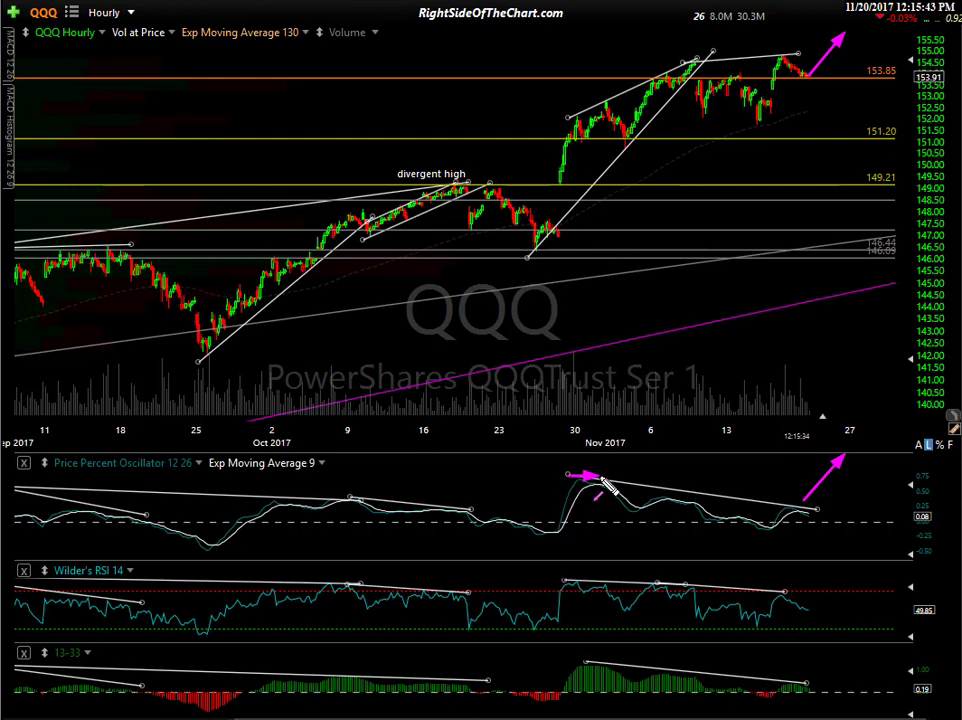
drag(568, 574, 583, 580)
drag(577, 644, 587, 656)
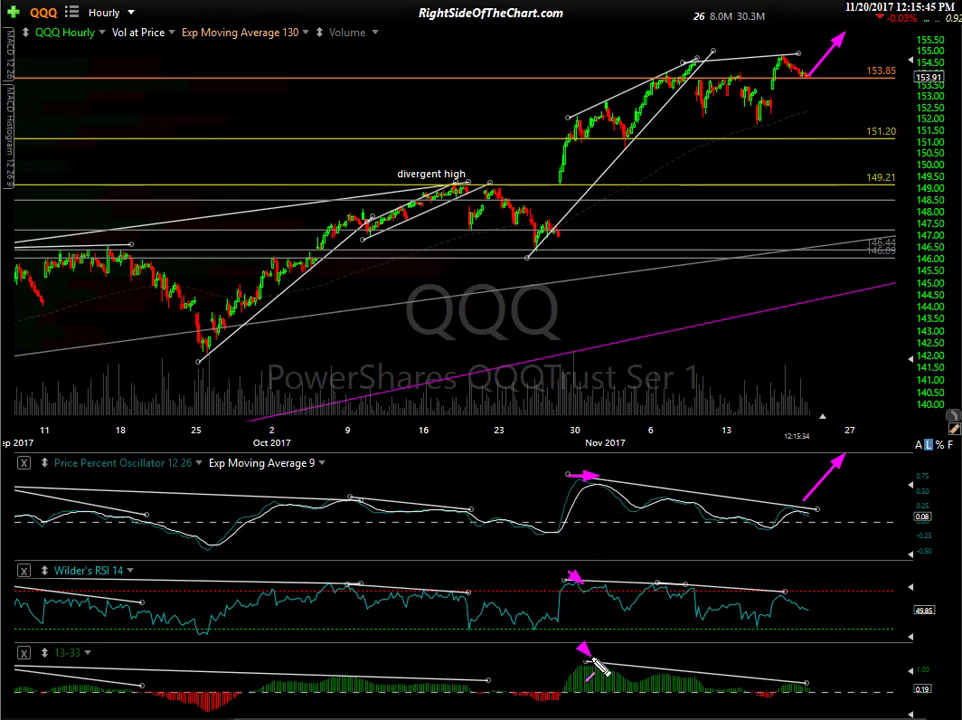
drag(785, 690, 799, 681)
key(Escape)
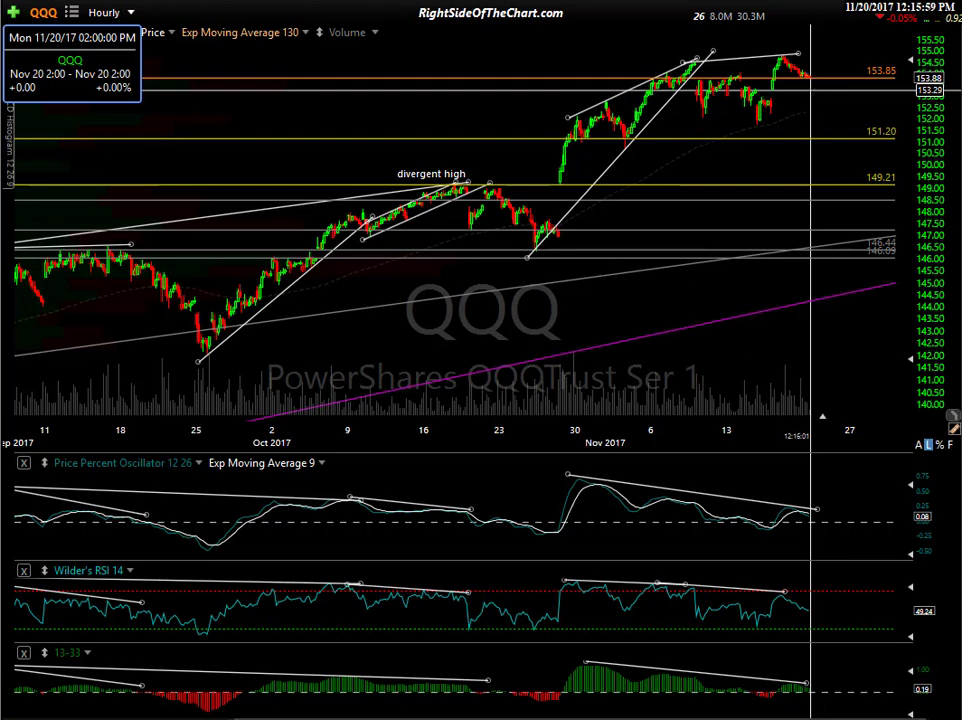
Inspect the hourly QQQ readings around the November 16 and 17 bars and the details of the 153.85 line
click(813, 98)
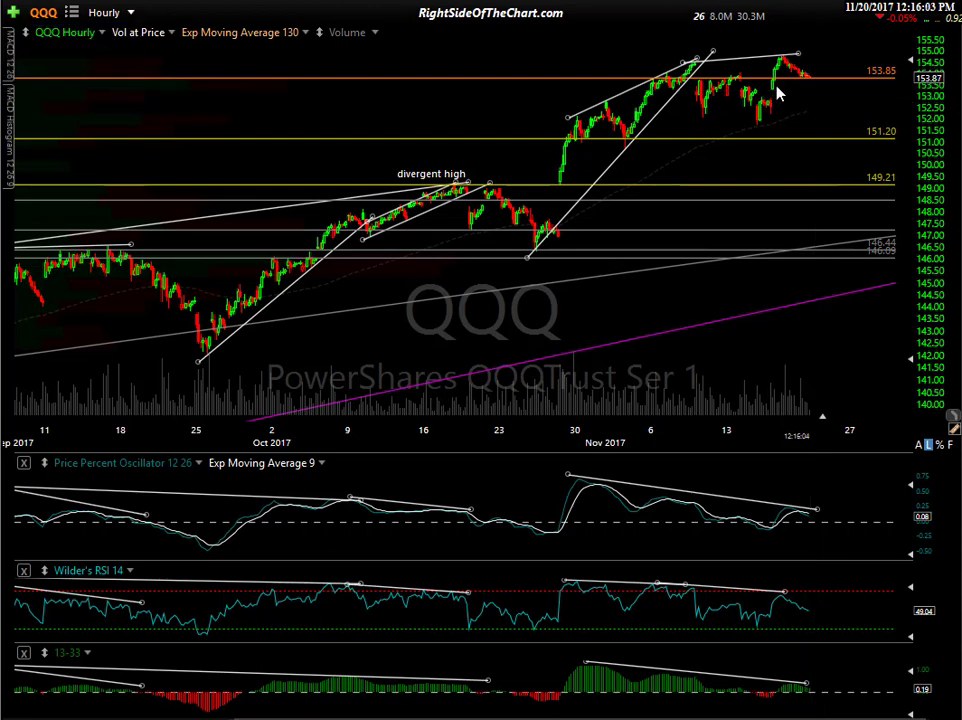
click(785, 98)
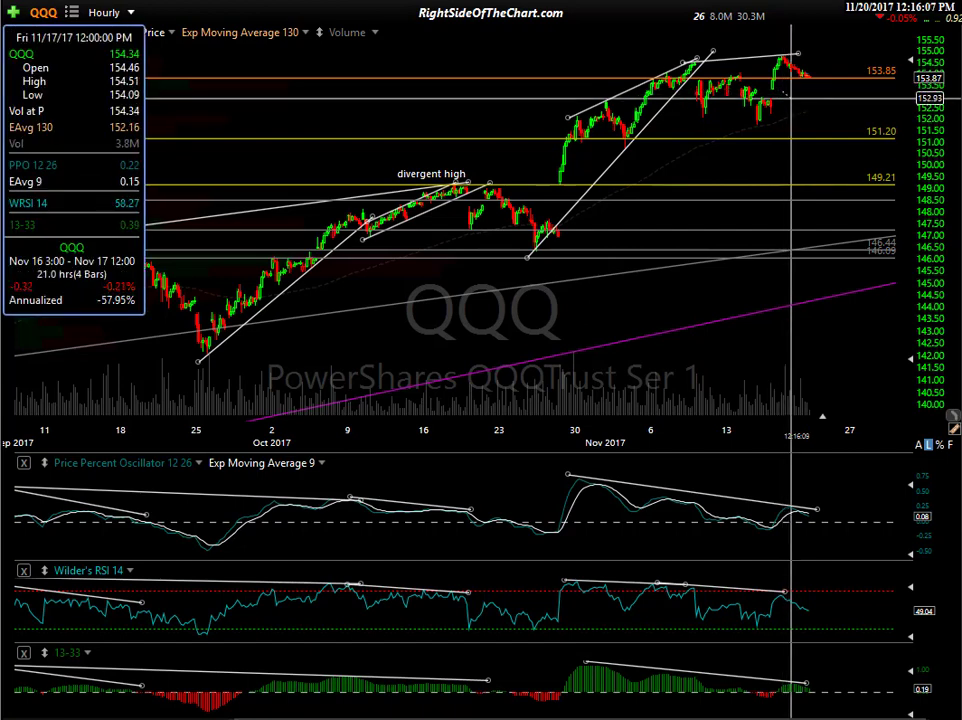
click(789, 99)
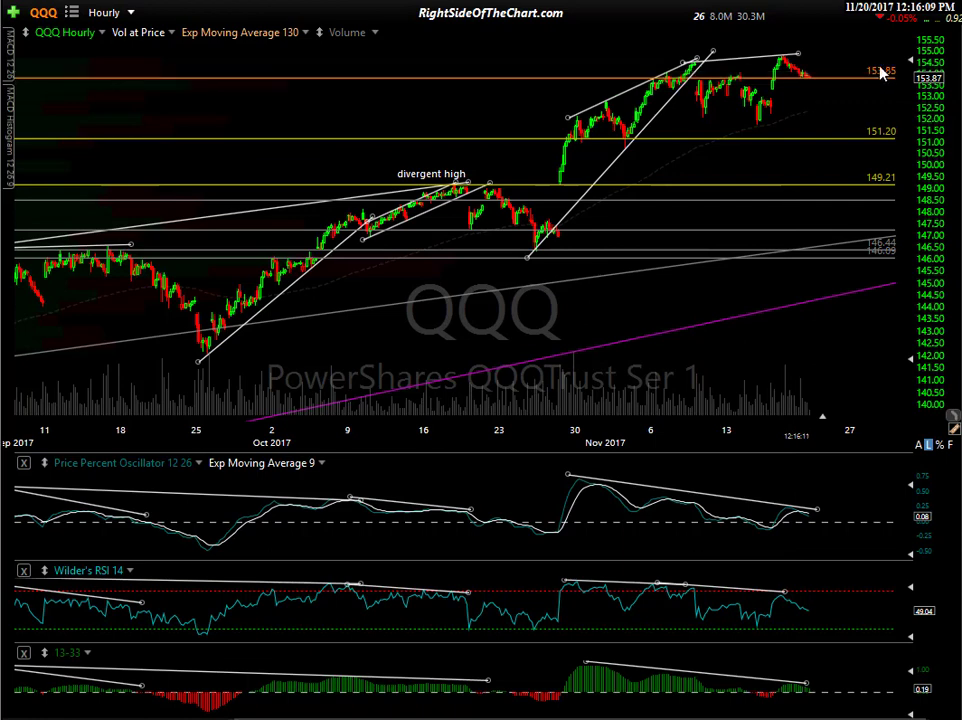
mouse_move(811, 91)
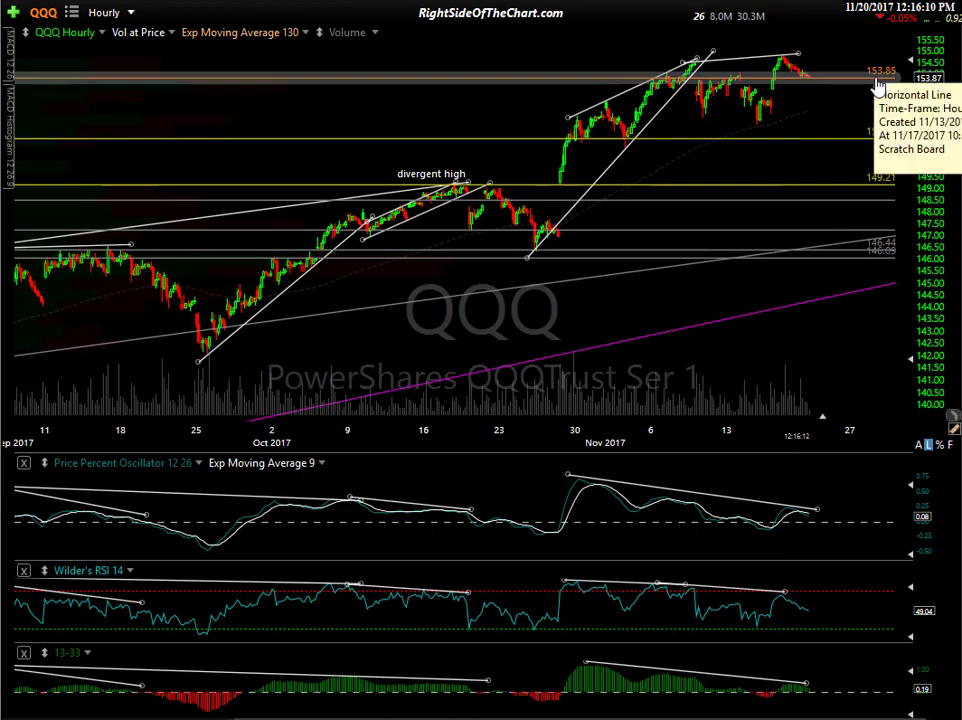
click(770, 92)
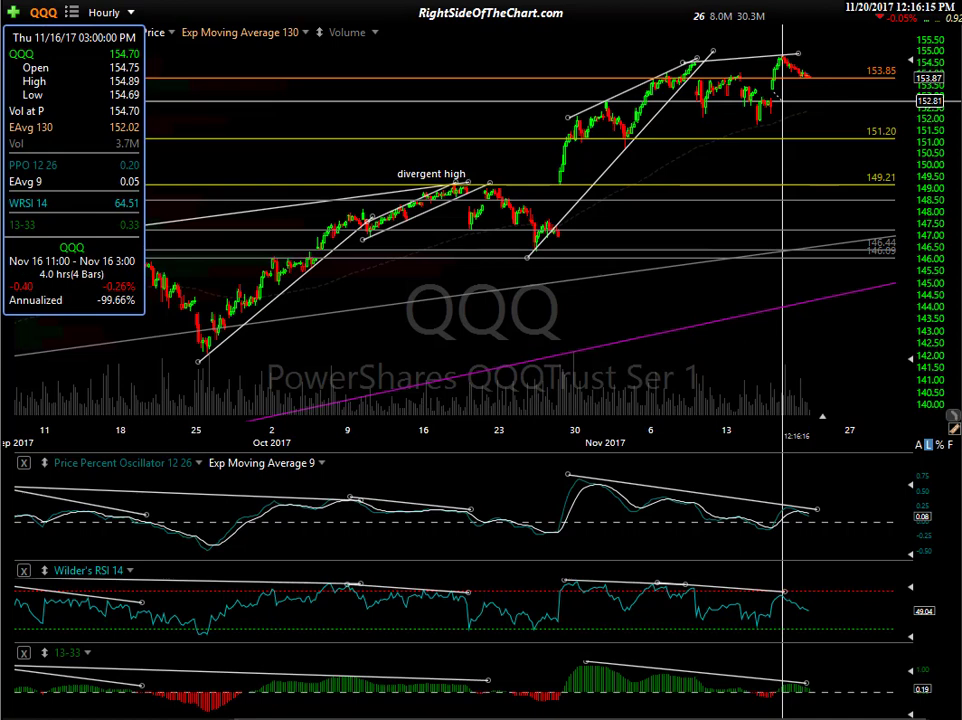
drag(782, 101, 784, 103)
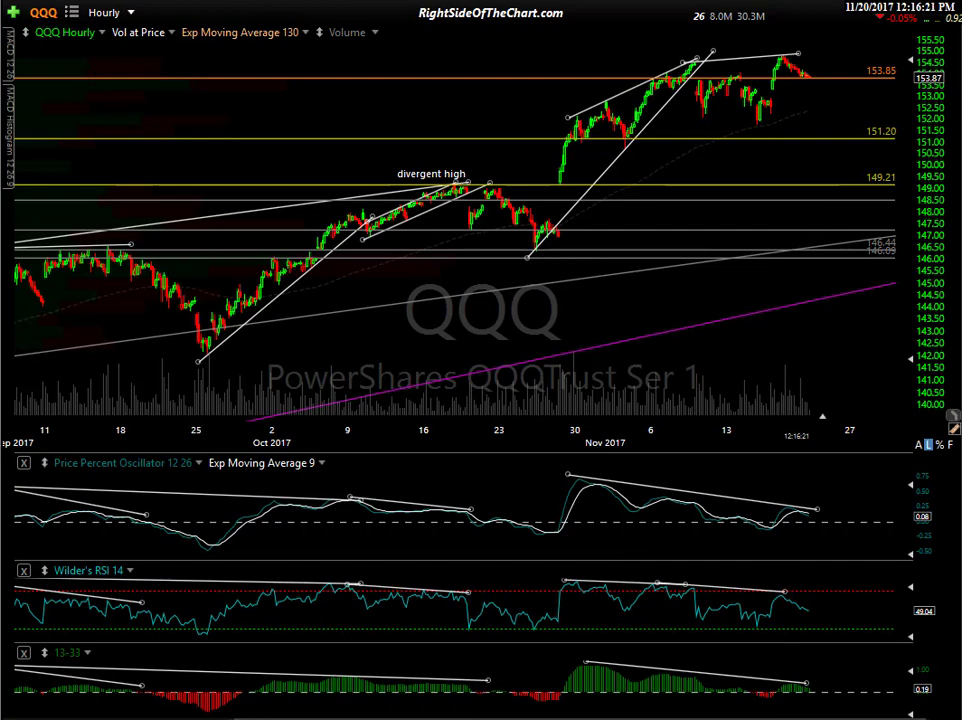
Draw a projected QQQ path of arrows falling to 151.20, bouncing, dropping to 149.21 and bouncing again, undoing stray strokes
mouse_move(803, 72)
mouse_down()
mouse_move(818, 133)
mouse_move(848, 116)
mouse_move(872, 182)
mouse_up()
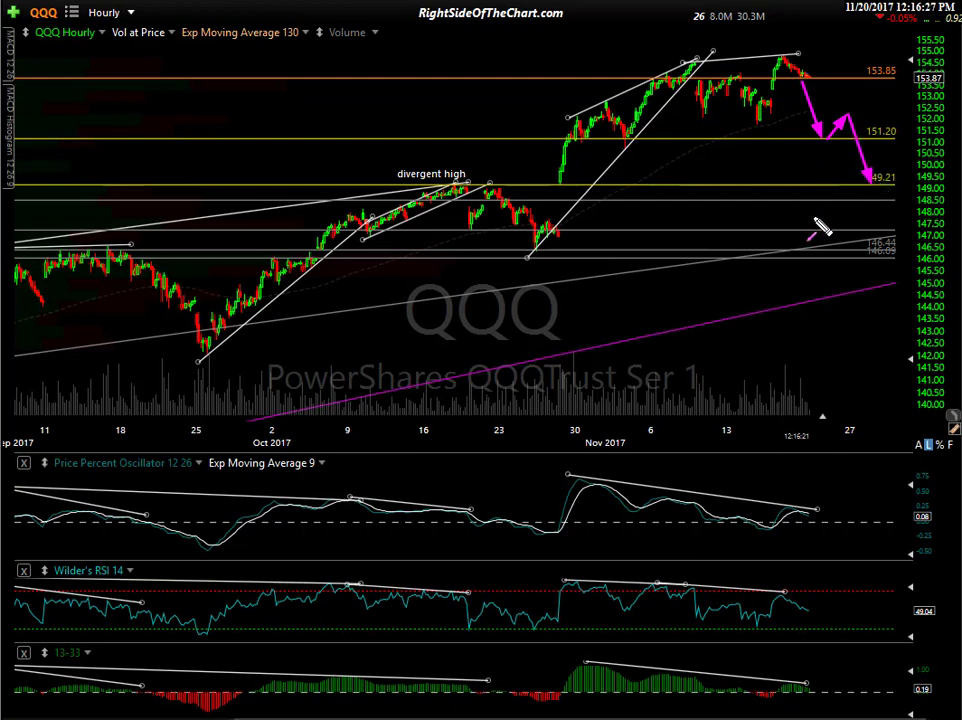
drag(874, 182, 906, 165)
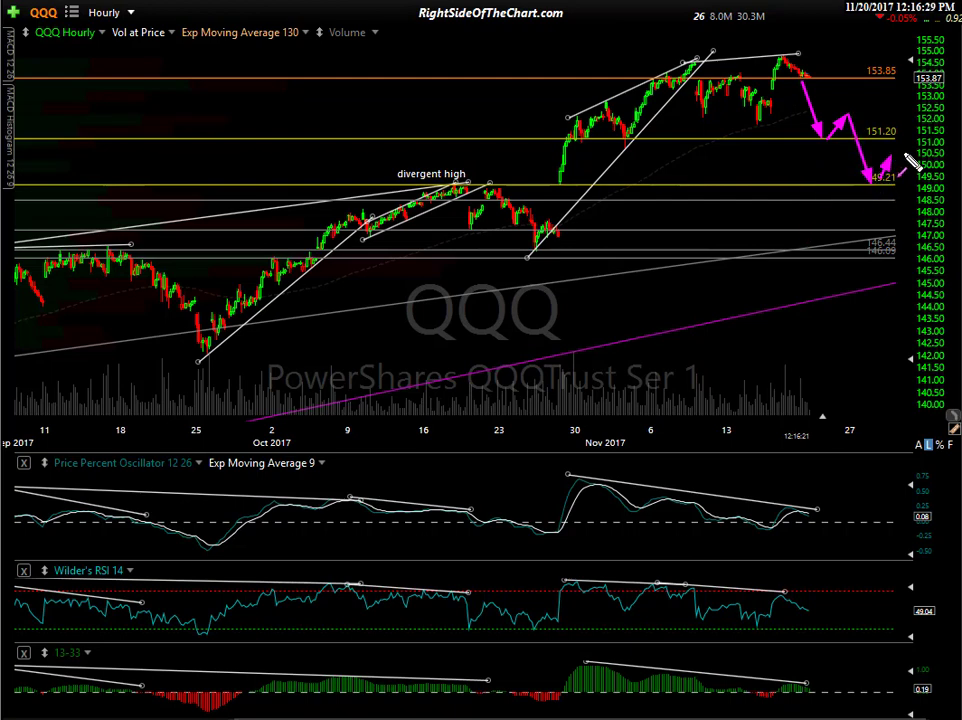
key(ctrl+z)
drag(864, 204, 872, 199)
key(ctrl+z)
Add an alternative rising arrow from the latest price above 153.85, undo the stray mark, and clear the annotations
drag(818, 72, 846, 31)
drag(817, 151, 826, 143)
key(ctrl+z)
drag(803, 522, 810, 515)
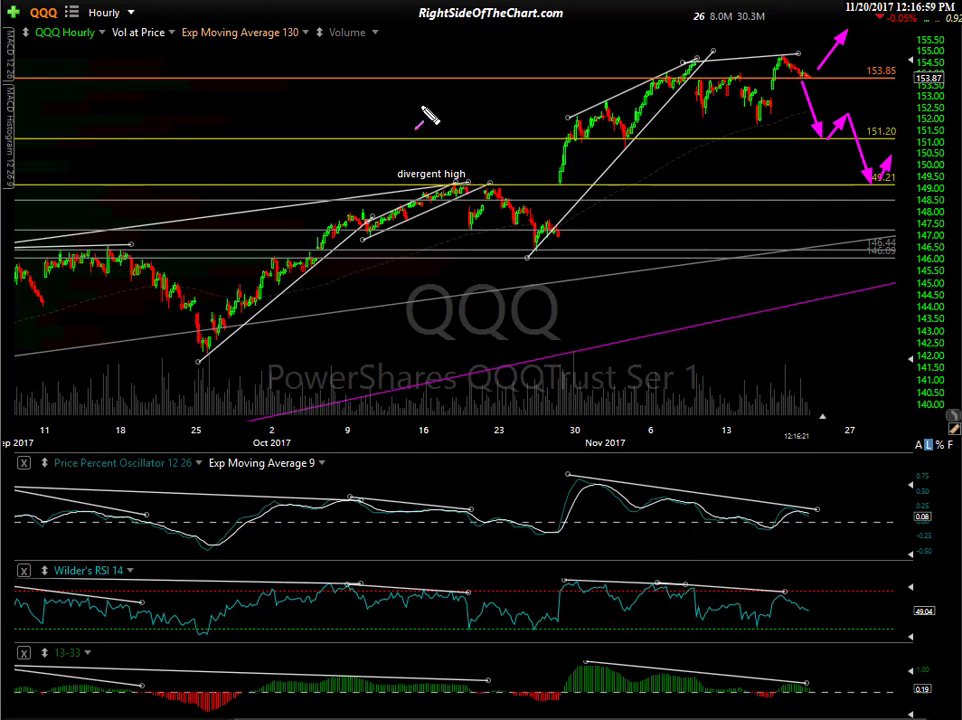
key(Escape)
Show the daily QQQ chart and draw arrows from each divergent high to its correction, plus a projected drop from the latest high
click(324, 15)
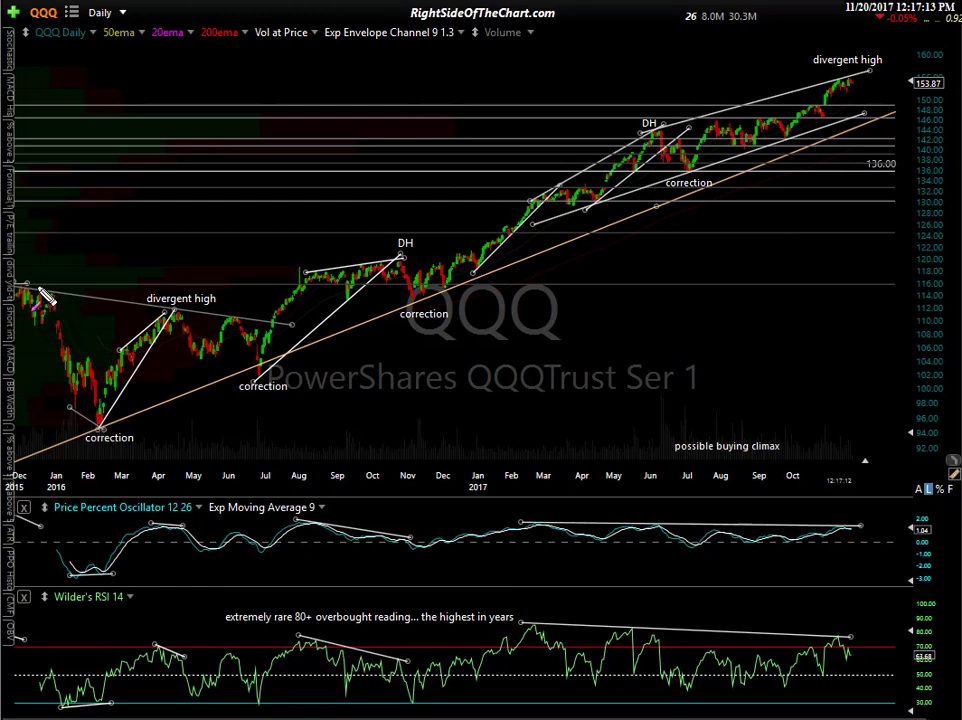
drag(19, 286, 96, 420)
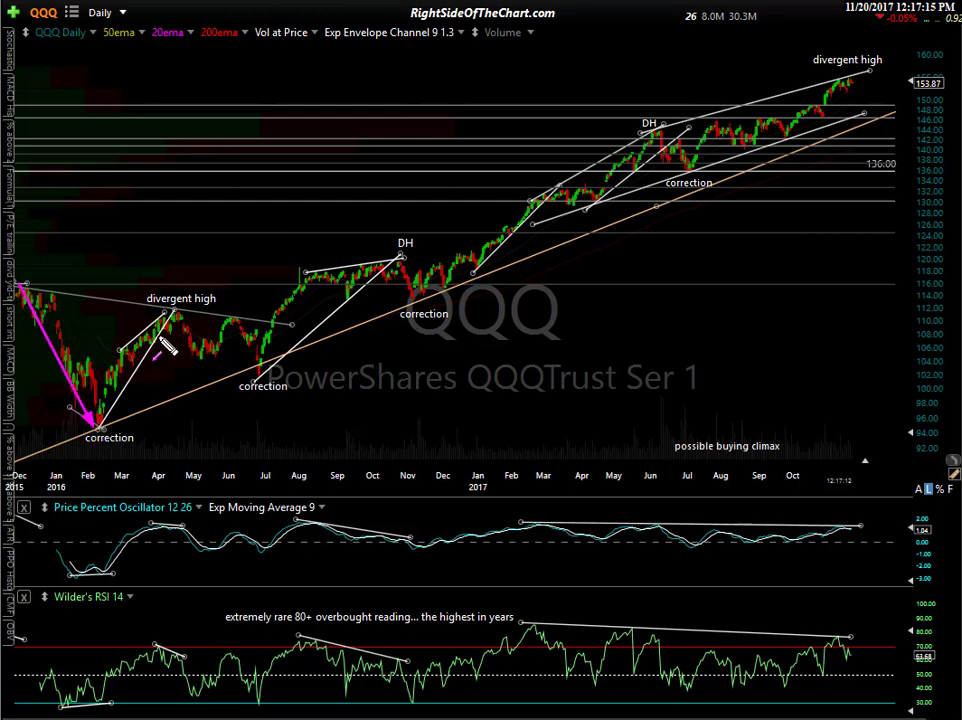
drag(168, 313, 238, 369)
drag(399, 262, 430, 305)
drag(650, 129, 695, 175)
drag(848, 82, 872, 115)
key(ctrl+z)
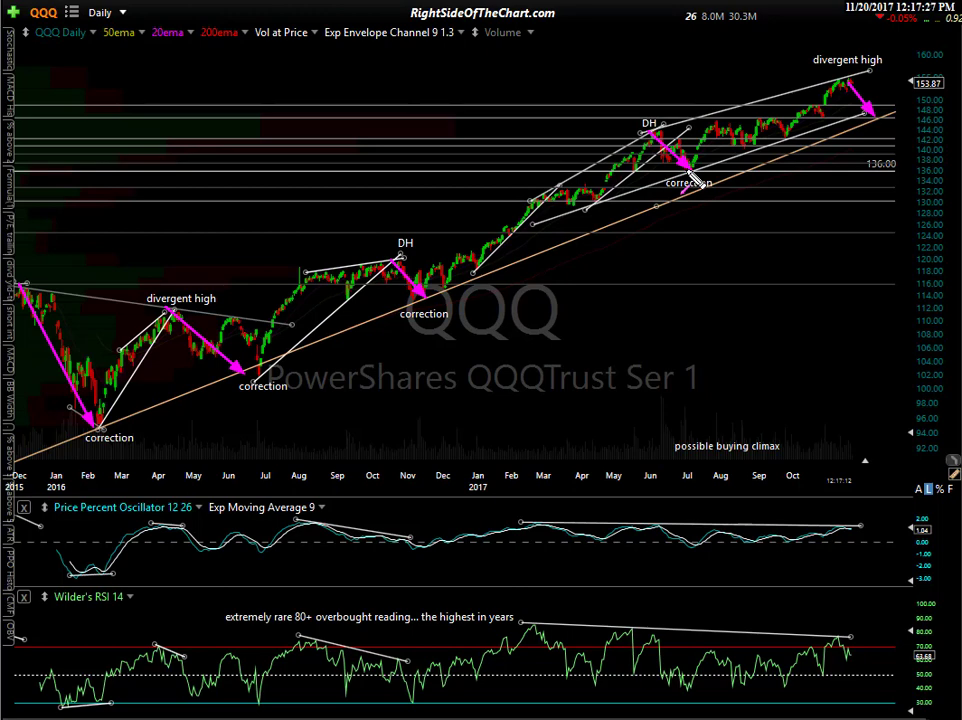
key(Escape)
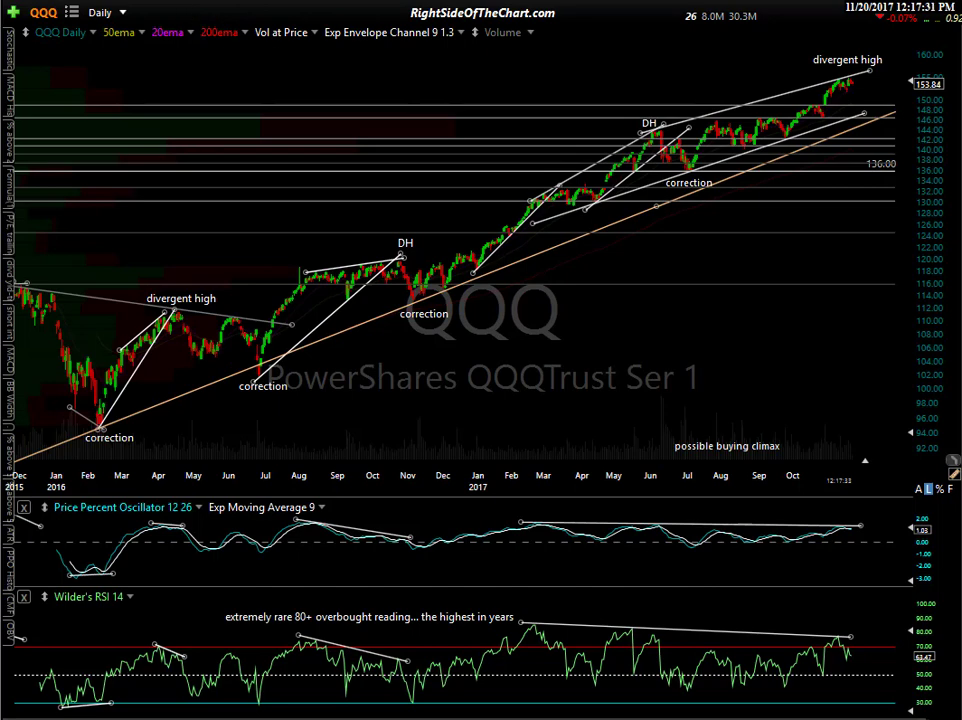
Show the 2-day QQQ chart and draw arrows from every divergent high since 2014 to its correction, plus a projected drop from the latest high
key(Right)
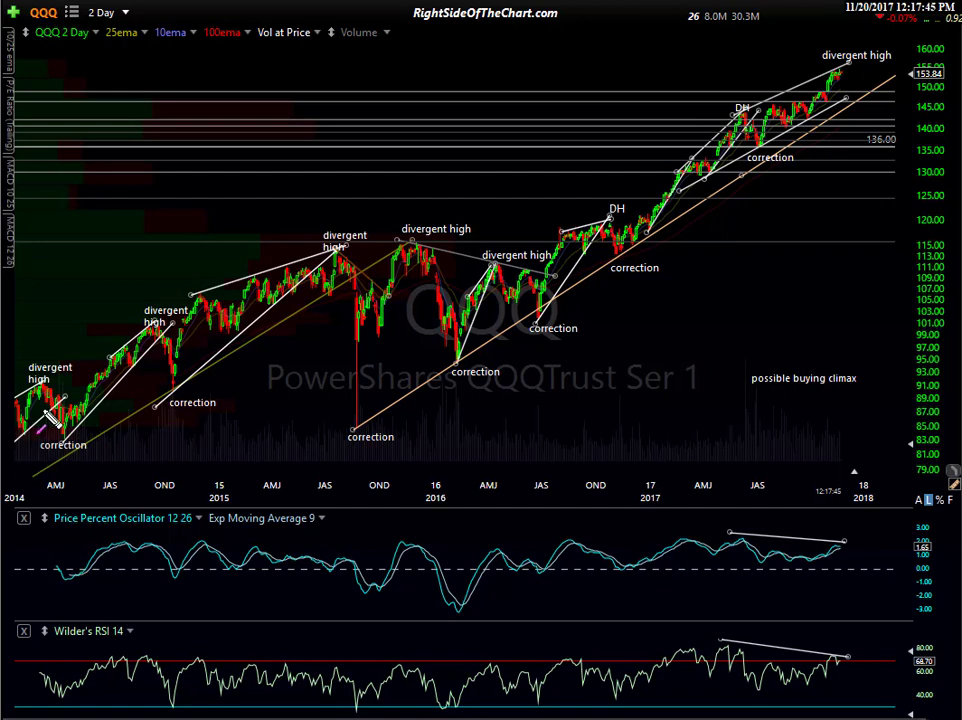
drag(40, 394, 74, 437)
drag(152, 318, 175, 385)
mouse_move(336, 255)
mouse_down()
mouse_move(370, 388)
mouse_move(357, 424)
mouse_up()
mouse_move(406, 245)
mouse_down()
mouse_move(429, 265)
mouse_move(452, 347)
mouse_up()
drag(480, 264, 528, 306)
drag(588, 227, 623, 275)
drag(620, 302, 632, 290)
drag(753, 109, 766, 141)
drag(843, 69, 860, 101)
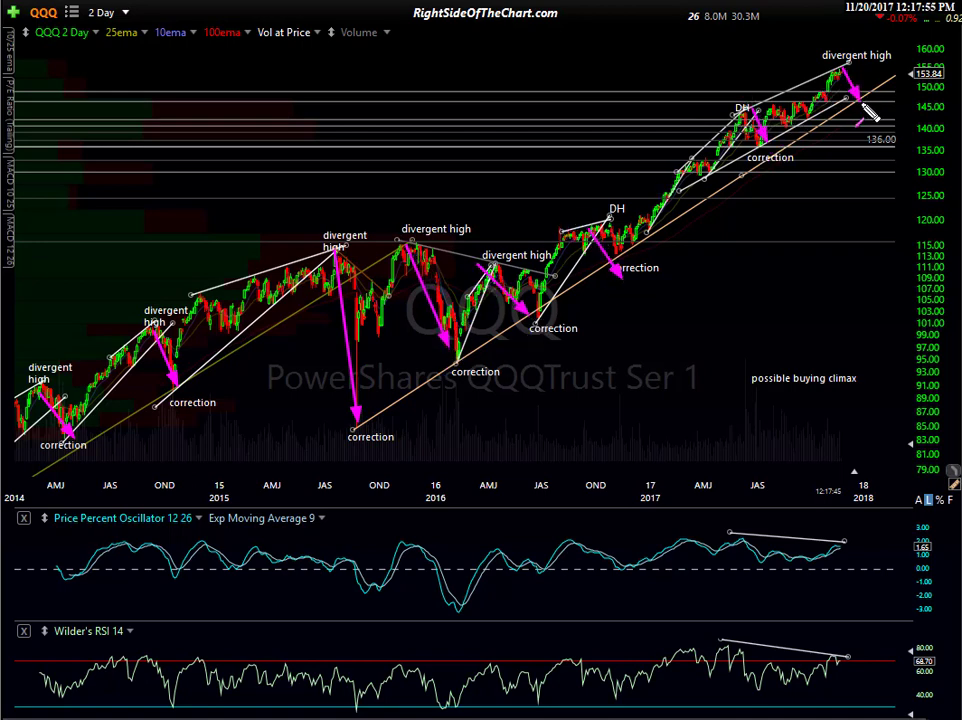